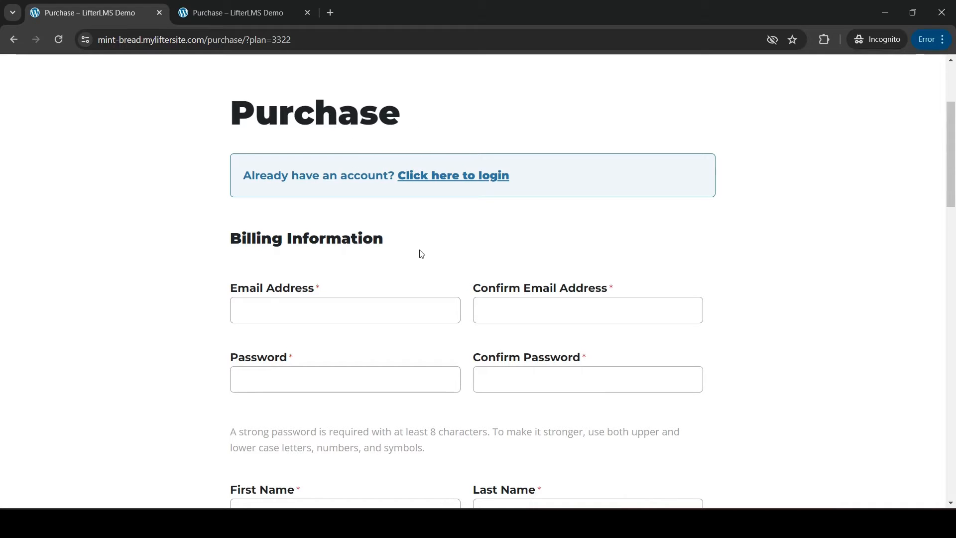
# - Examine the billing information fields, order summary and payment options on the purchase page for Advanced Techniques in Hand Therapy
pyautogui.scroll(-1, 396, 242)
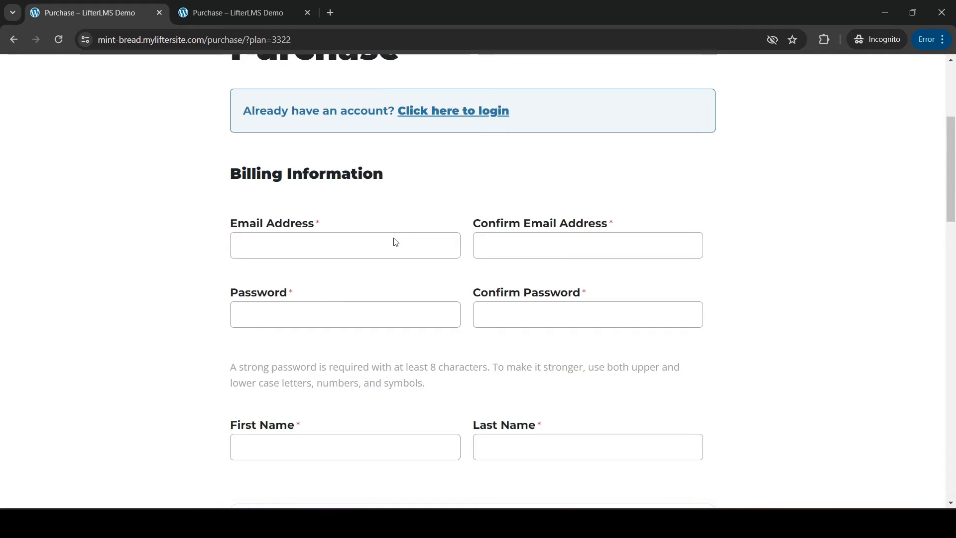
pyautogui.scroll(-1, 396, 243)
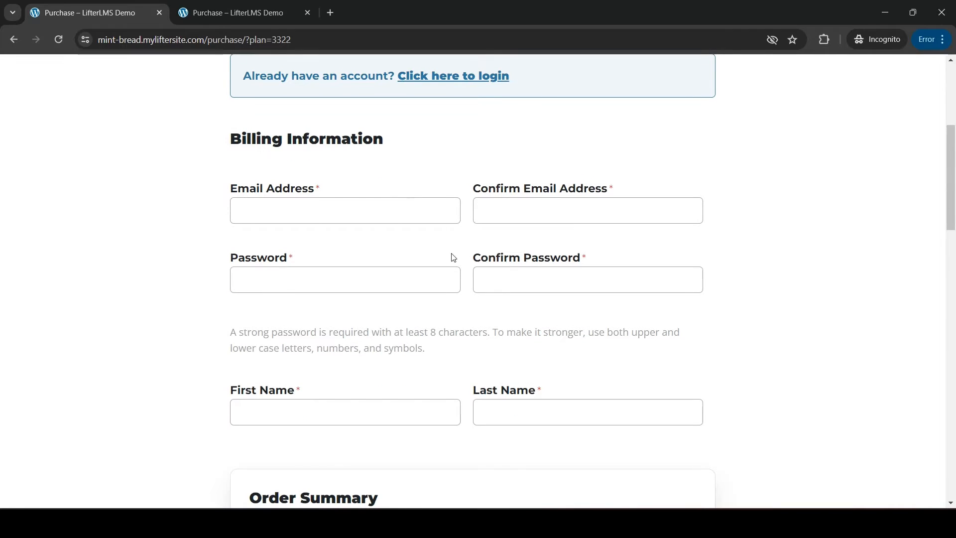
pyautogui.click(240, 211)
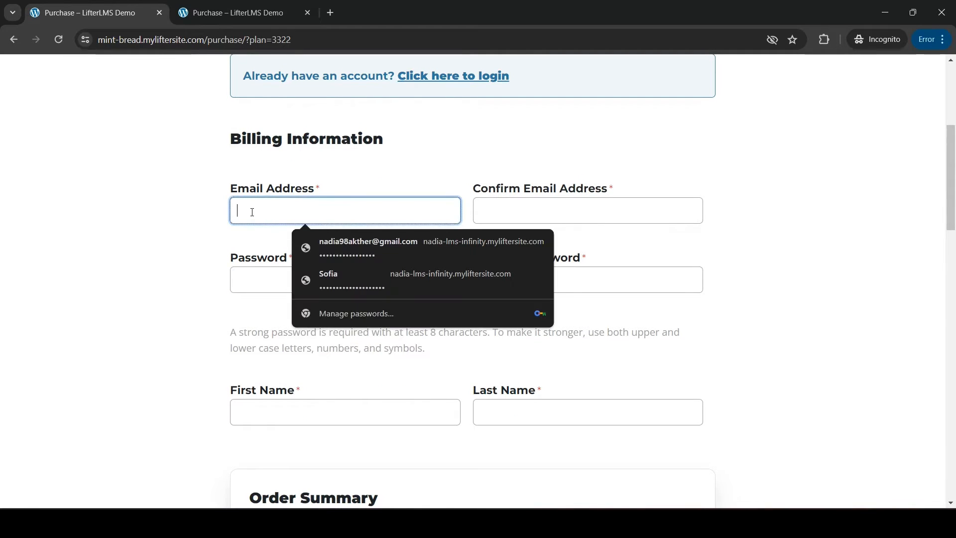
pyautogui.click(540, 216)
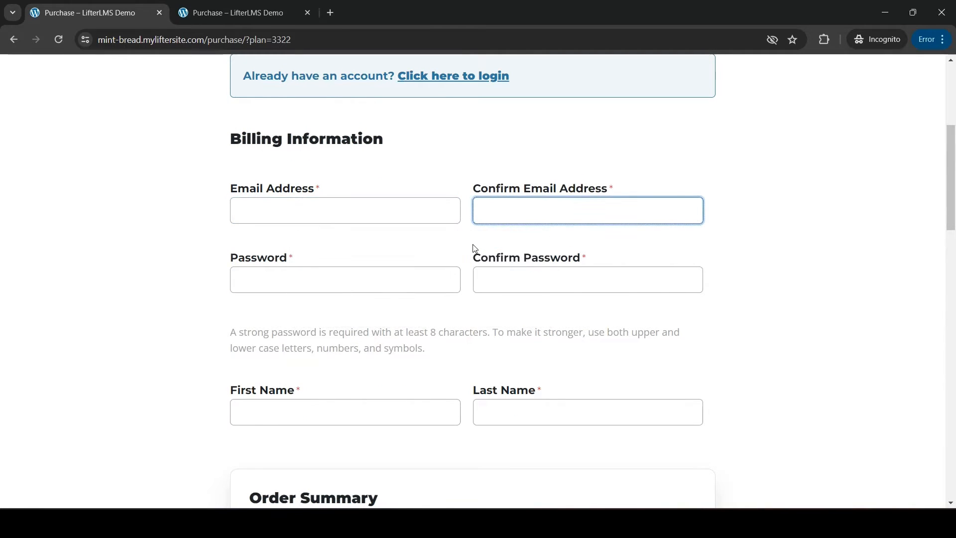
pyautogui.scroll(-3, 474, 249)
pyautogui.scroll(-3, 348, 269)
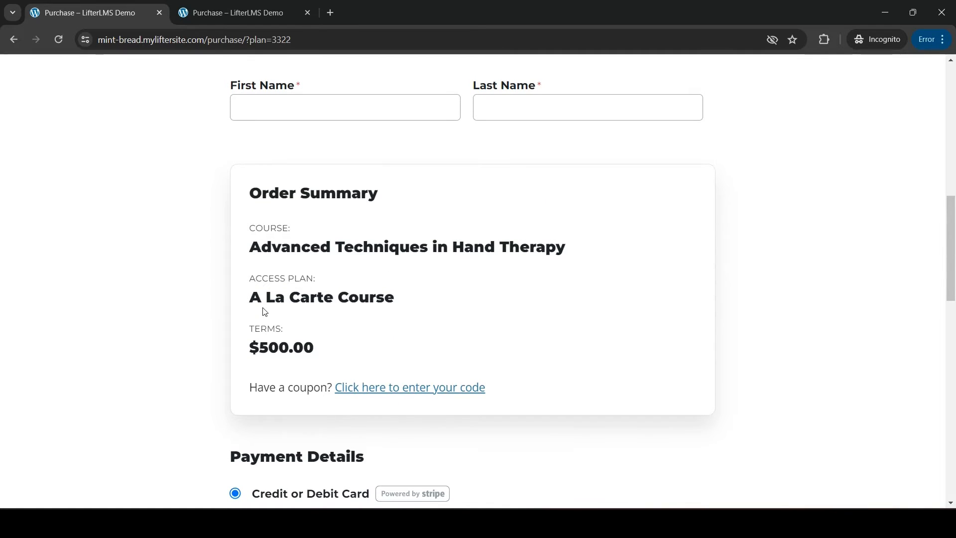
pyautogui.moveTo(249, 247); pyautogui.dragTo(584, 258)
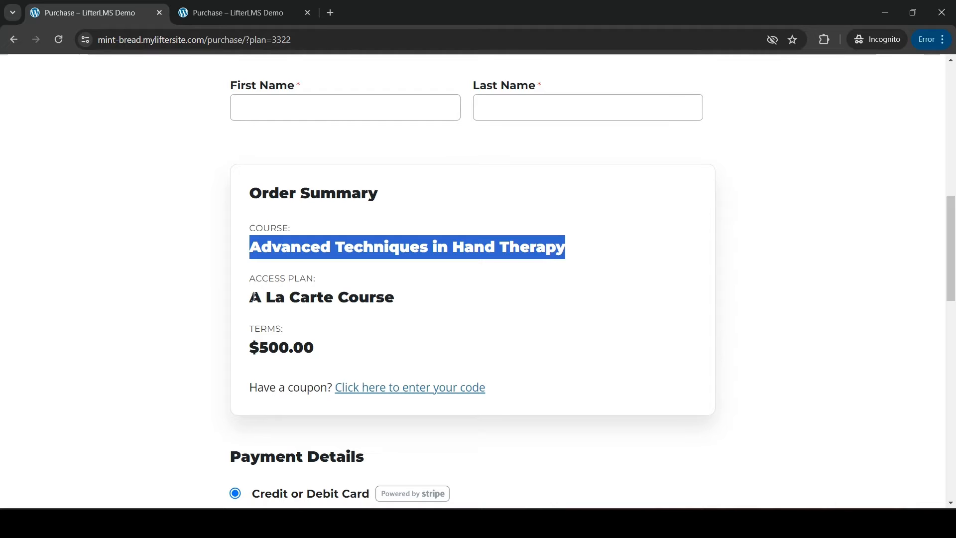
pyautogui.moveTo(254, 298); pyautogui.dragTo(458, 303)
pyautogui.moveTo(332, 352); pyautogui.dragTo(230, 347)
pyautogui.scroll(-2, 518, 299)
pyautogui.click(523, 300)
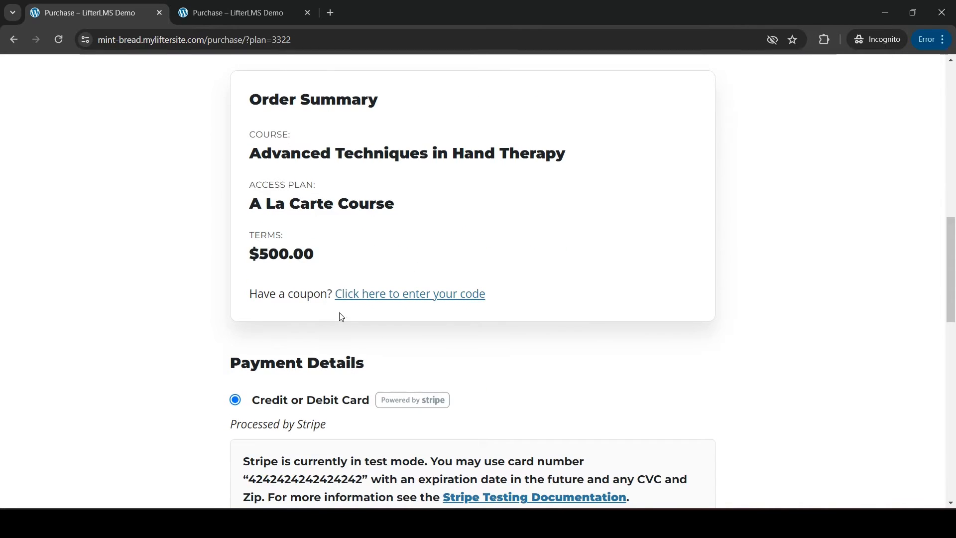
pyautogui.scroll(-2, 220, 282)
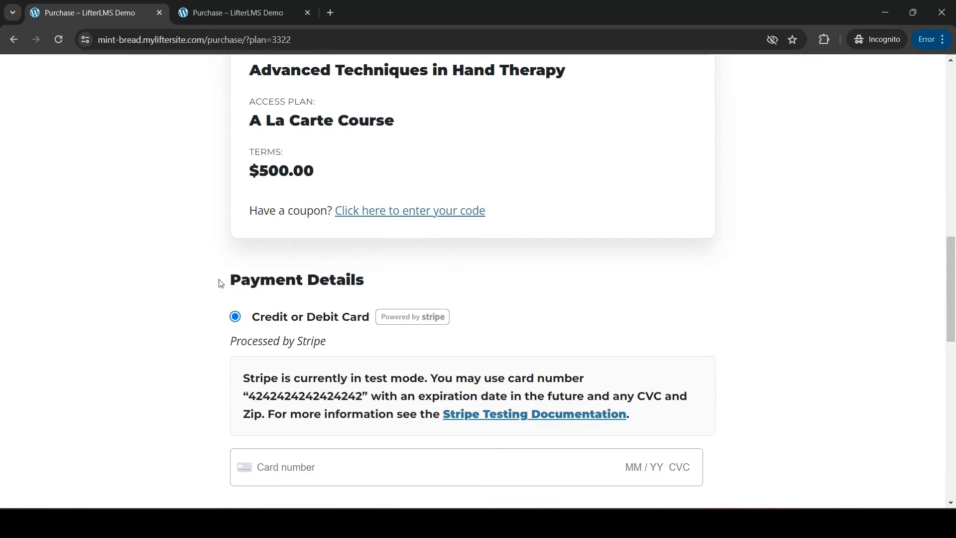
pyautogui.scroll(-2, 304, 338)
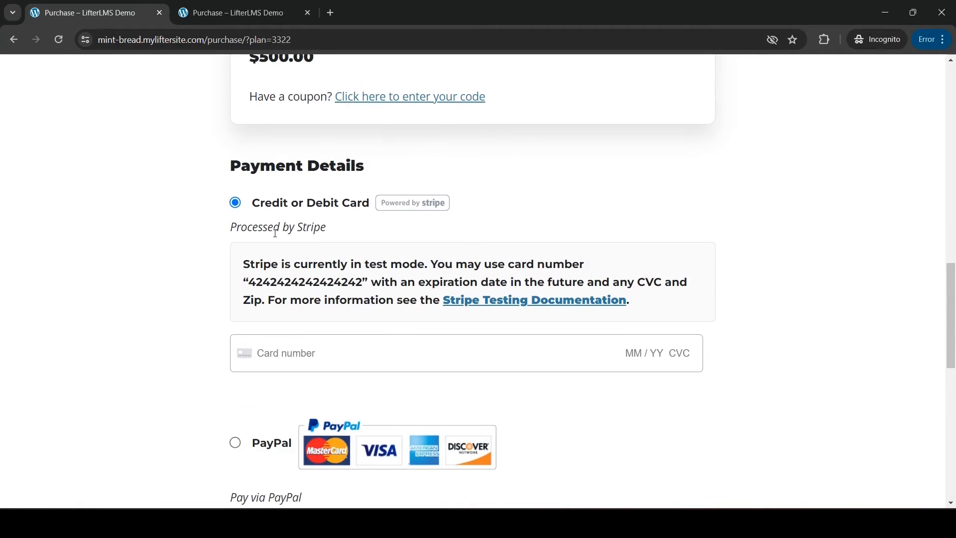
pyautogui.scroll(-2, 296, 353)
pyautogui.scroll(-2, 255, 338)
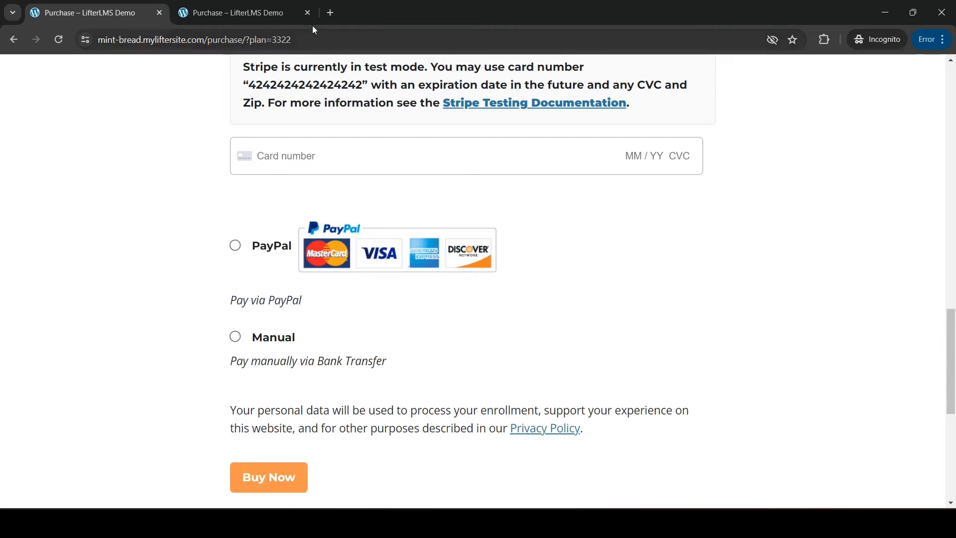
pyautogui.scroll(10, 389, 379)
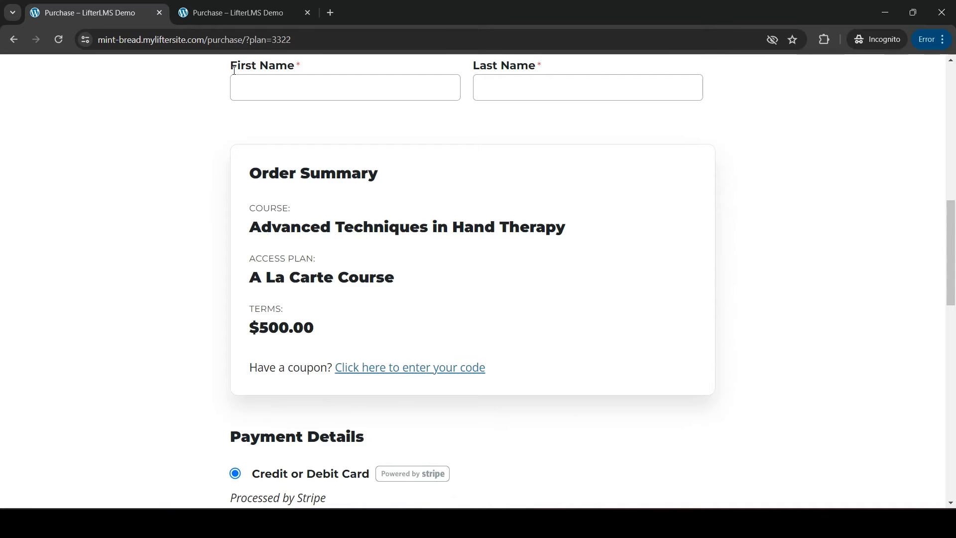
# - Examine the student information and enrollment confirmation on the other purchase page, and return to the paid course's purchase page
pyautogui.click(225, 9)
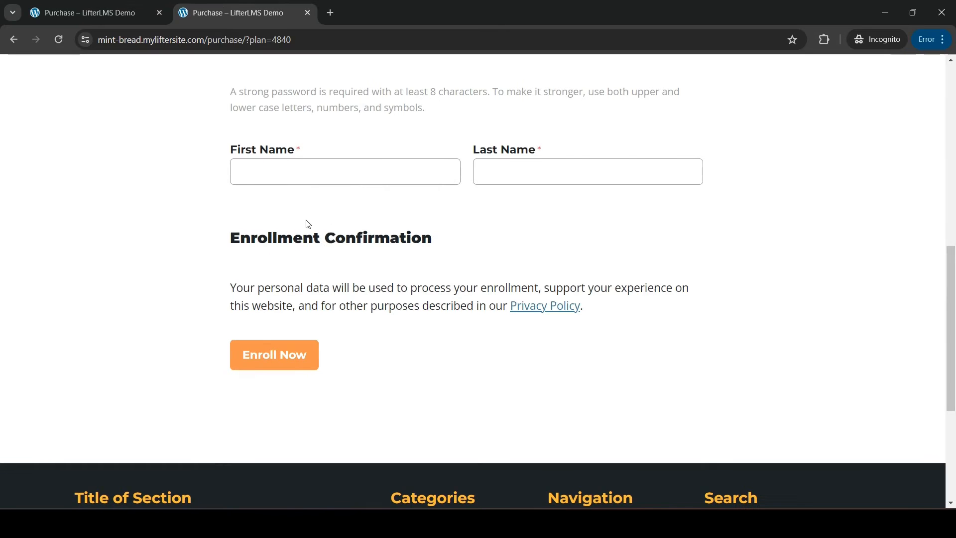
pyautogui.scroll(8, 308, 224)
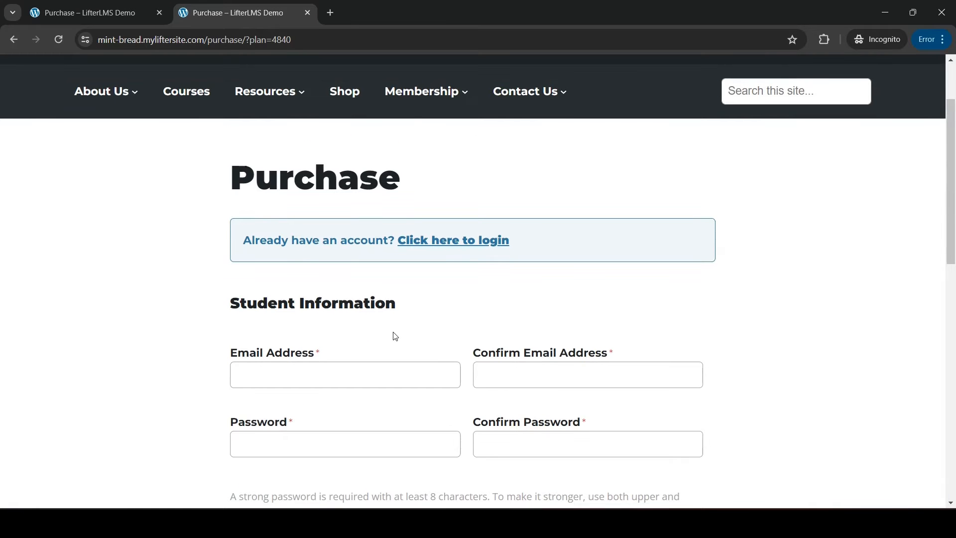
pyautogui.scroll(-2, 395, 336)
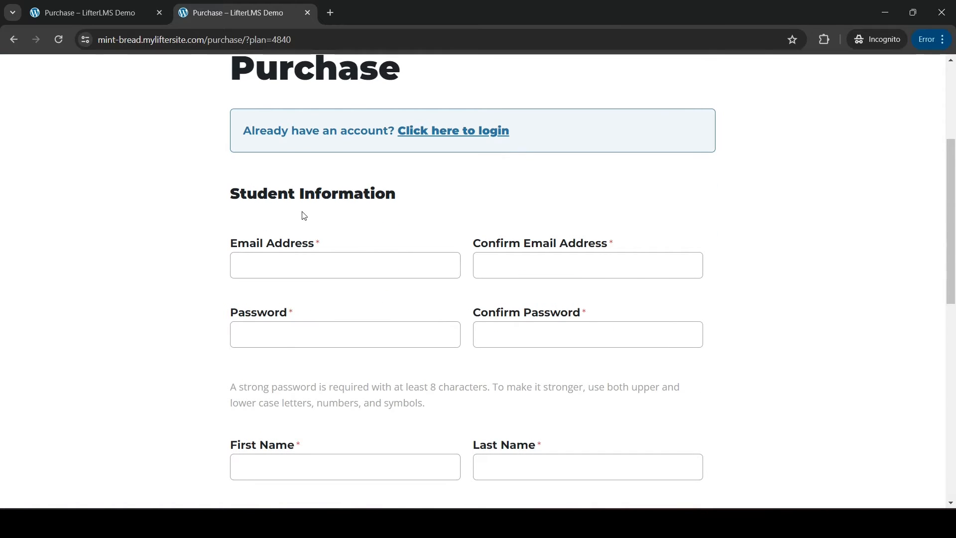
pyautogui.scroll(-3, 304, 320)
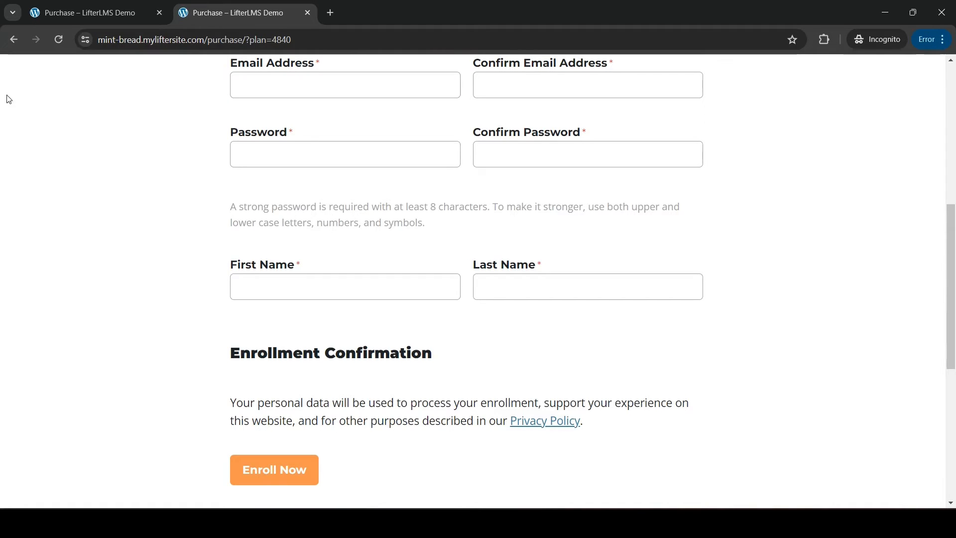
pyautogui.click(64, 7)
pyautogui.scroll(10, 302, 234)
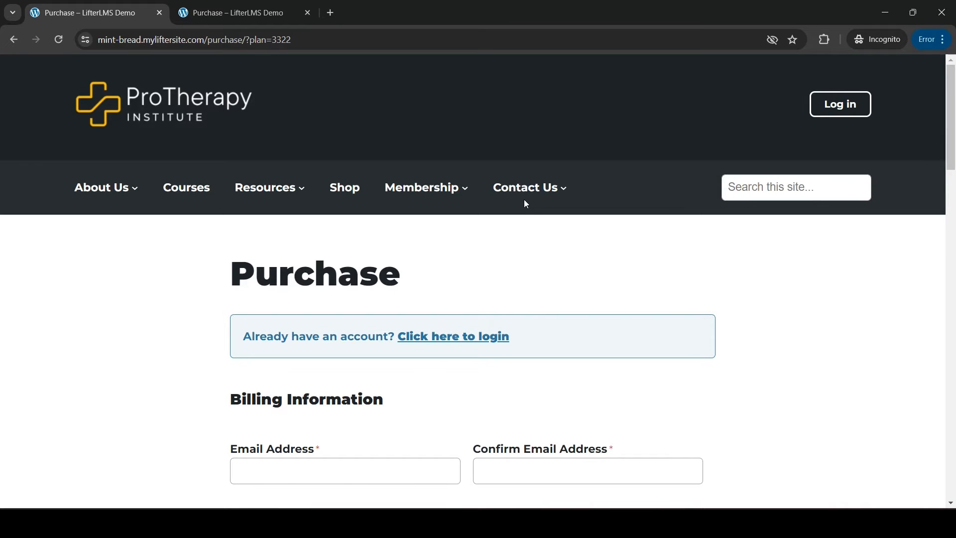
# - Switch to the WordPress admin window, create a new page titled "My Checkout" and place the cursor in its first empty block
pyautogui.hotkey('alt', 'Tab')
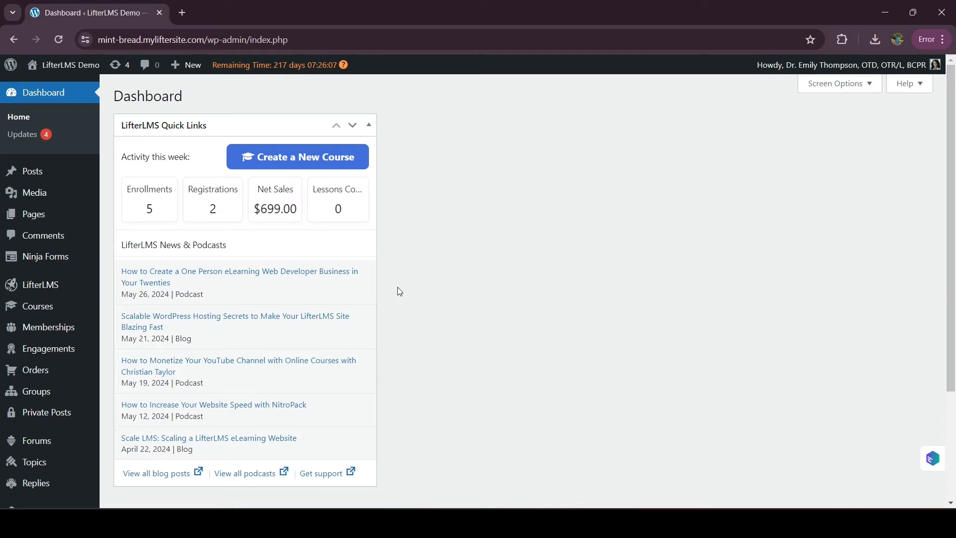
pyautogui.moveTo(34, 214)
pyautogui.click(128, 236)
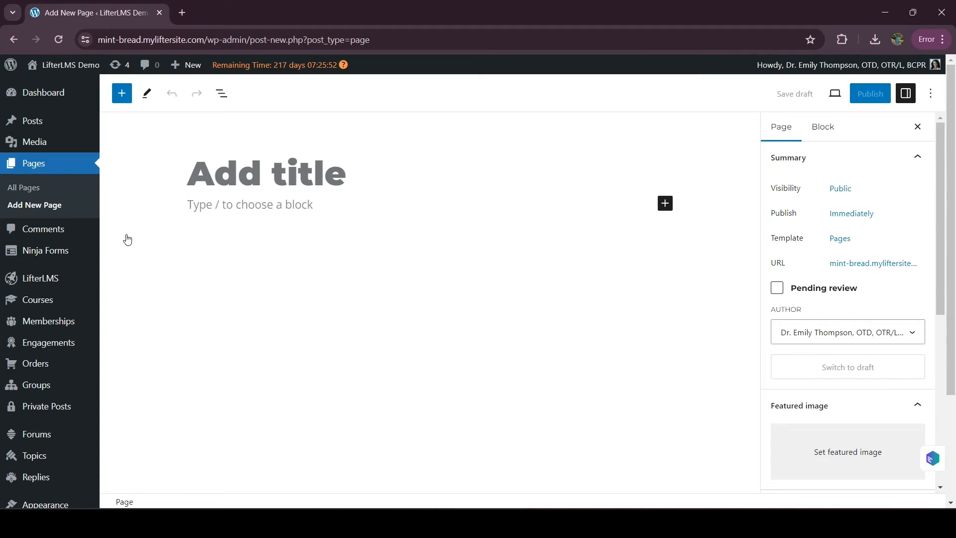
pyautogui.write('My Checkout')
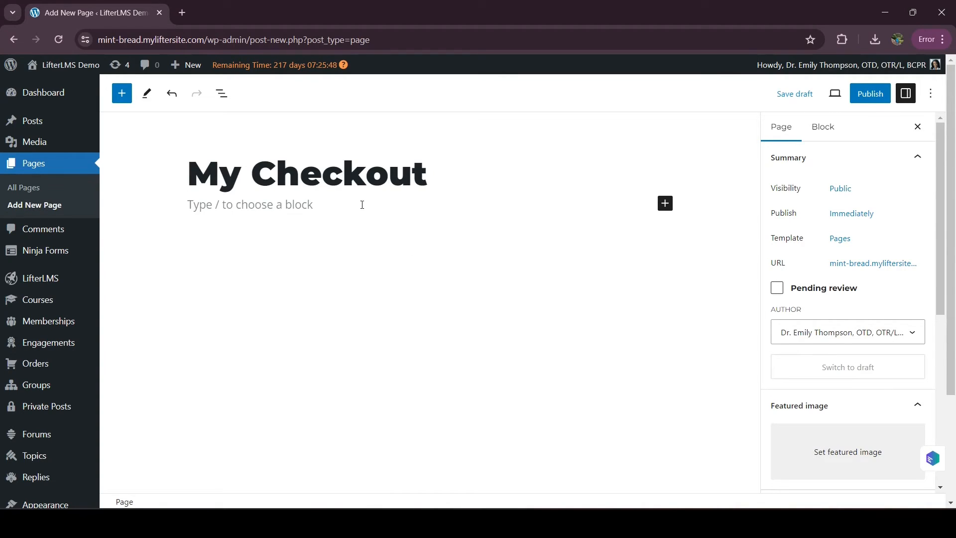
pyautogui.click(320, 203)
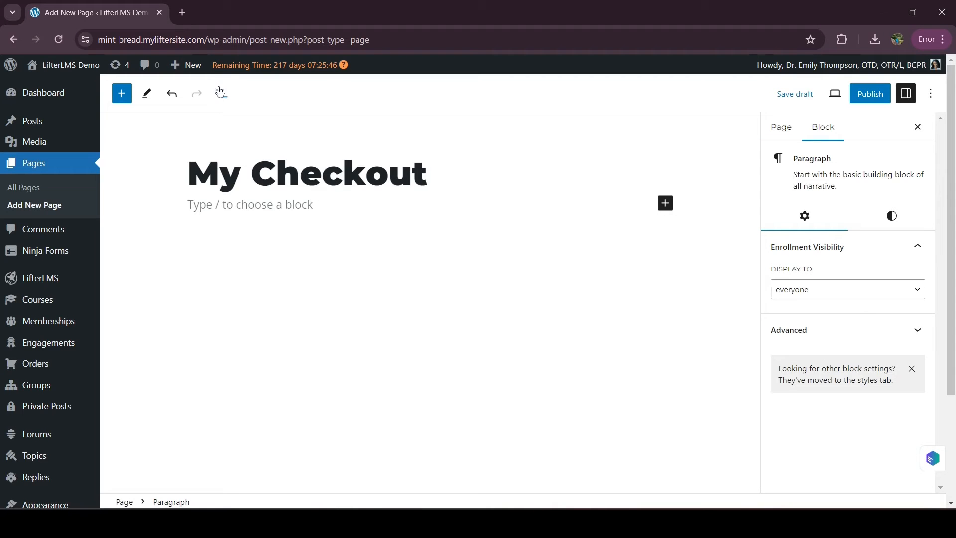
# - Search the web for "lifterlms shortcodes" in a new browser tab
pyautogui.click(182, 13)
pyautogui.write('LifterL<')
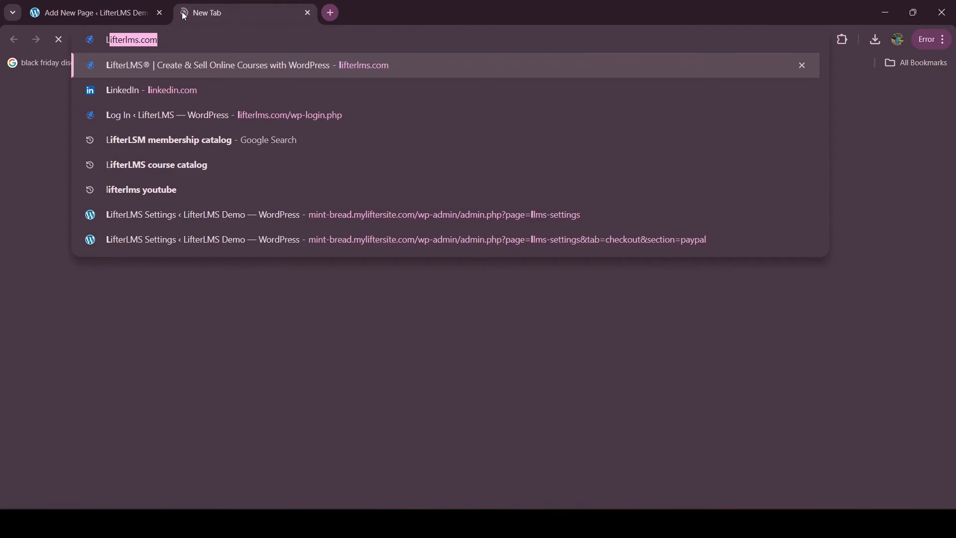
pyautogui.press('BackSpace')
pyautogui.write('Ms shortc')
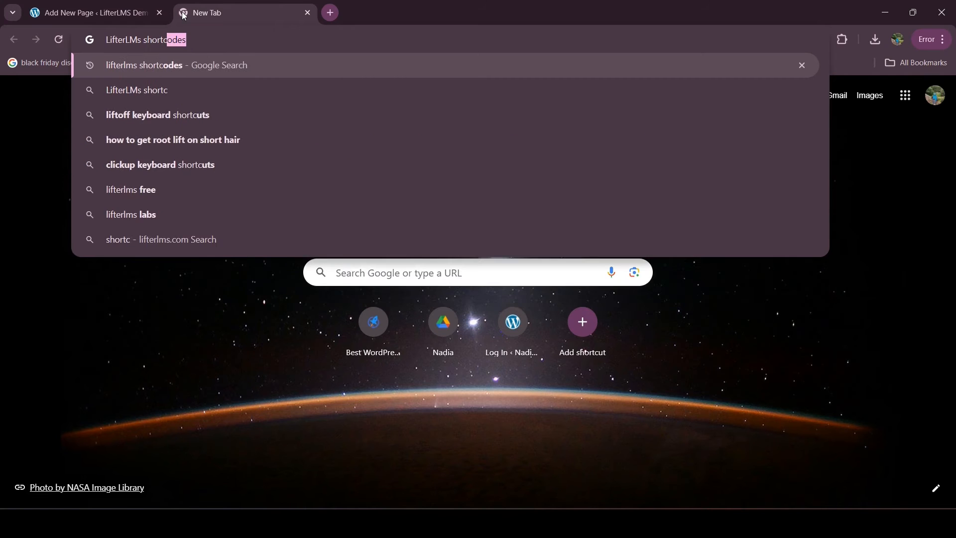
pyautogui.press('Return')
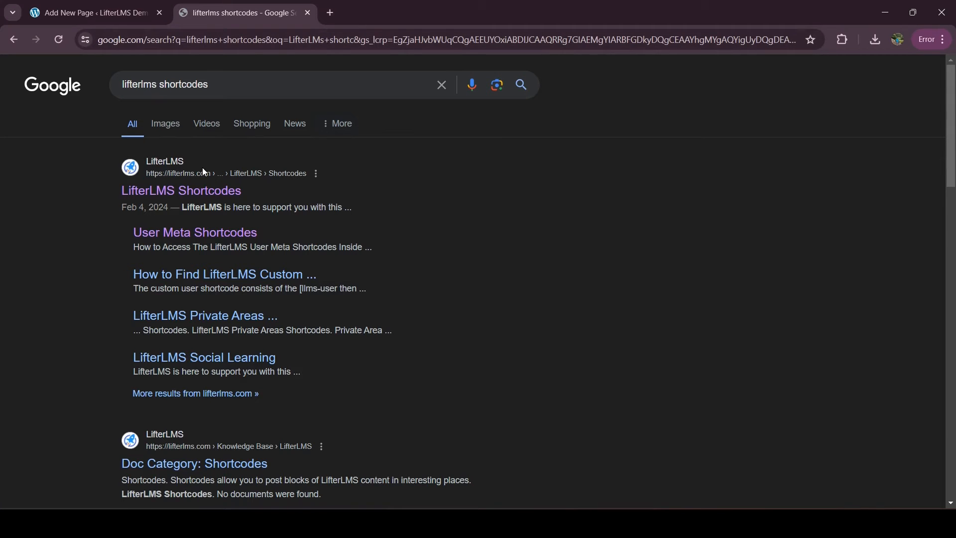
# - Open the LifterLMS Shortcodes article and copy the Checkout usage shortcode [lifterlms_checkout cols="2"]
pyautogui.click(201, 197)
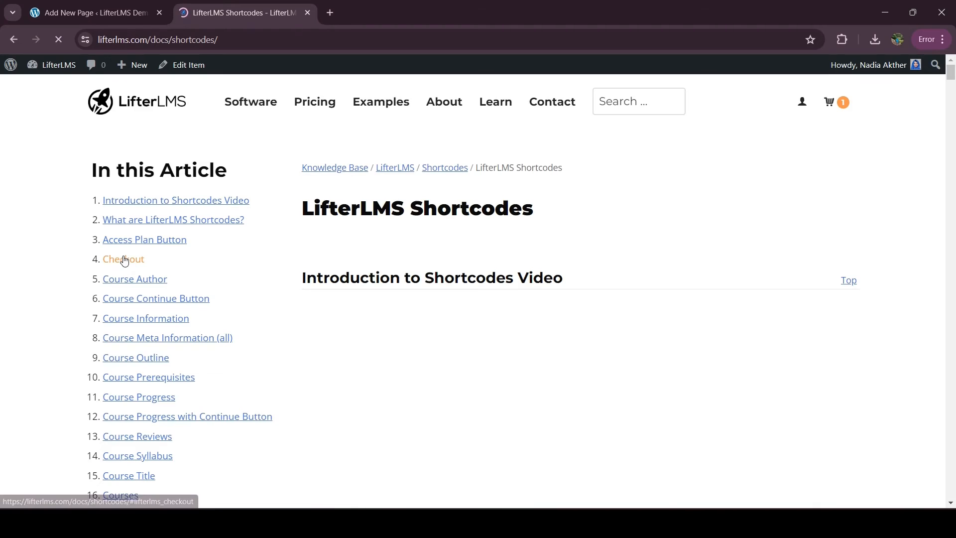
pyautogui.click(108, 263)
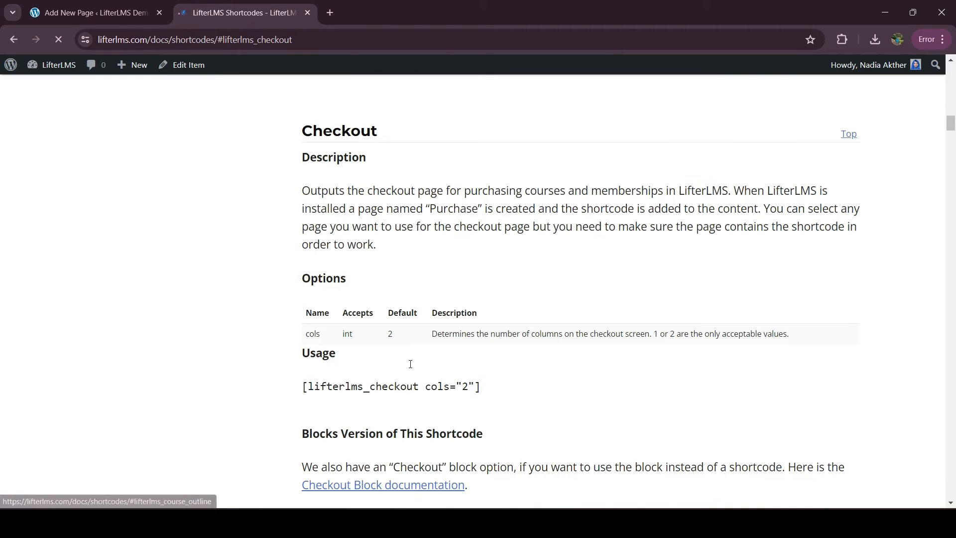
pyautogui.tripleClick(378, 385)
pyautogui.hotkey('ctrl', 'c')
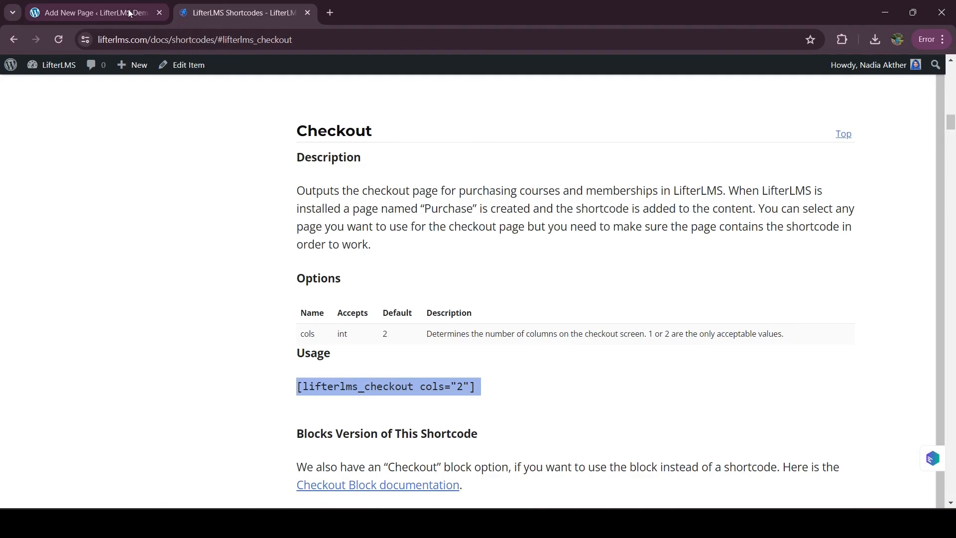
# - Add a Shortcode block to the My Checkout page and paste [lifterlms_checkout cols="2"] into it
pyautogui.click(95, 12)
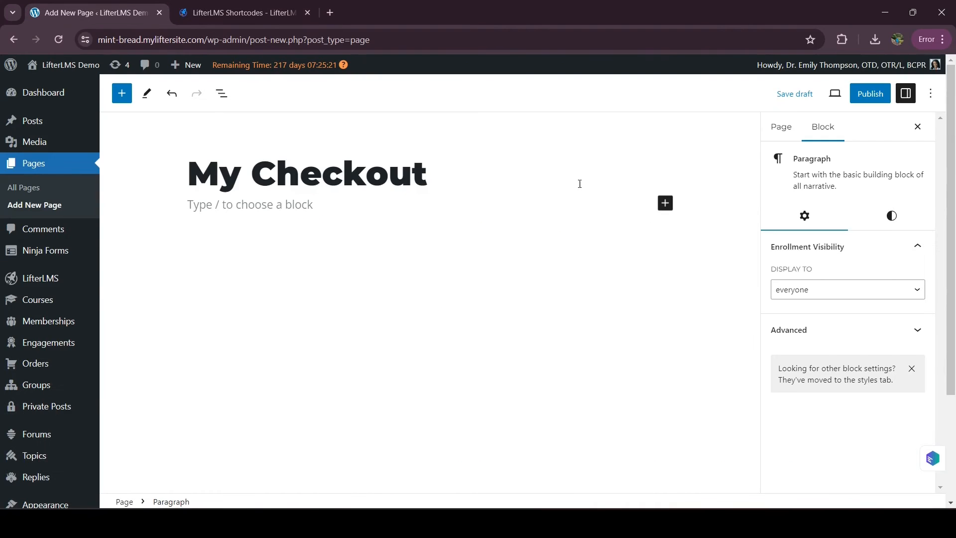
pyautogui.click(665, 204)
pyautogui.write('short')
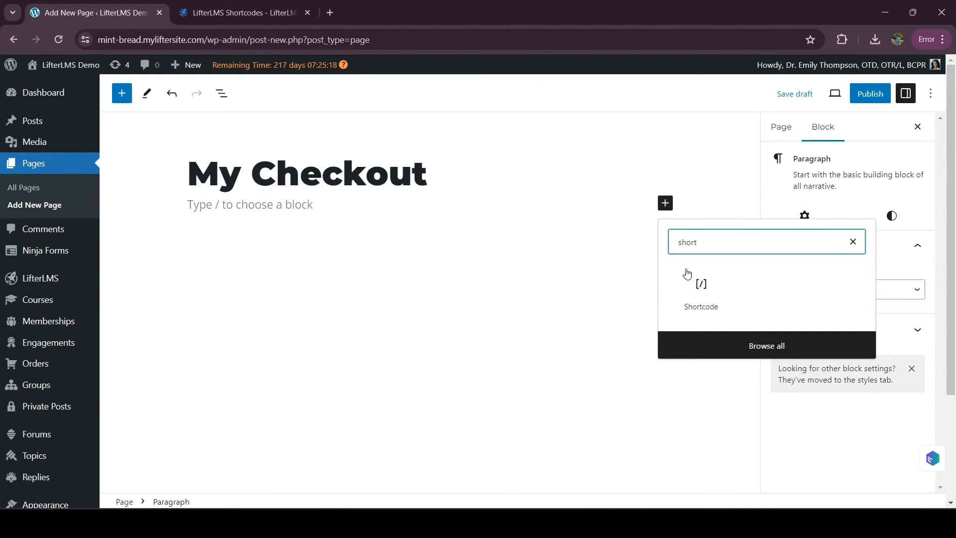
pyautogui.click(701, 298)
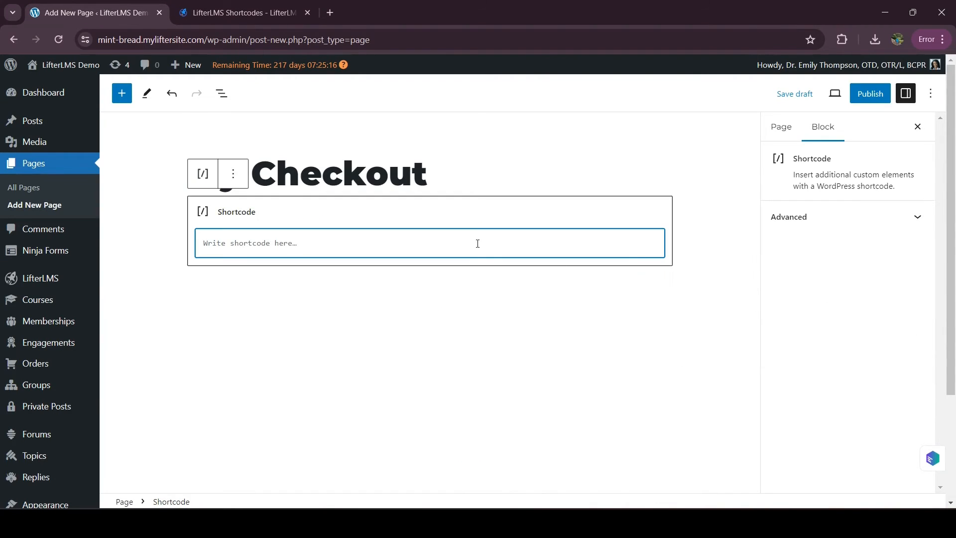
pyautogui.hotkey('ctrl', 'v')
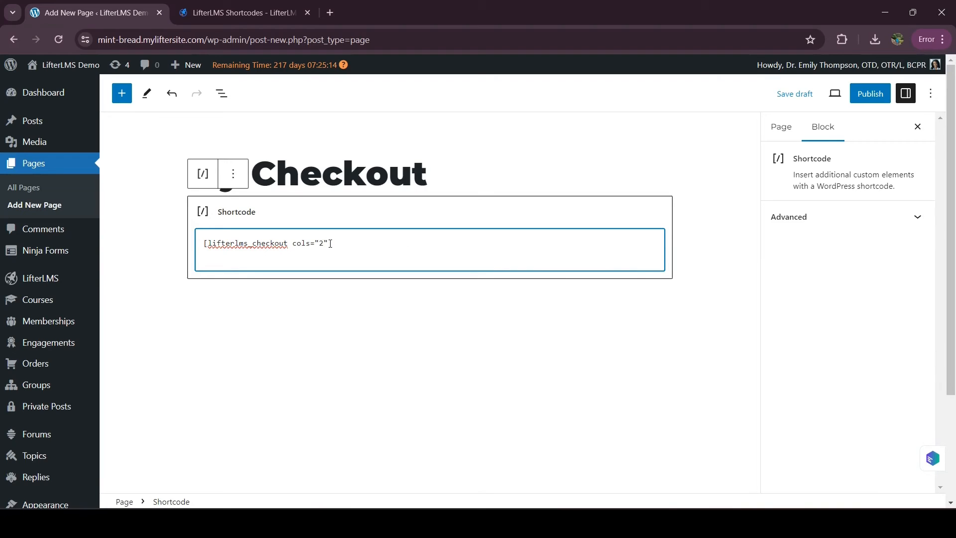
# - Shorten the shortcode to [lifterlms_checkout] by removing the cols option, and publish the My Checkout page
pyautogui.press('BackSpace')
pyautogui.press('BackSpace')
pyautogui.press('BackSpace')
pyautogui.press('BackSpace')
pyautogui.press('BackSpace')
pyautogui.press('BackSpace')
pyautogui.press('BackSpace')
pyautogui.press('BackSpace')
pyautogui.press('BackSpace')
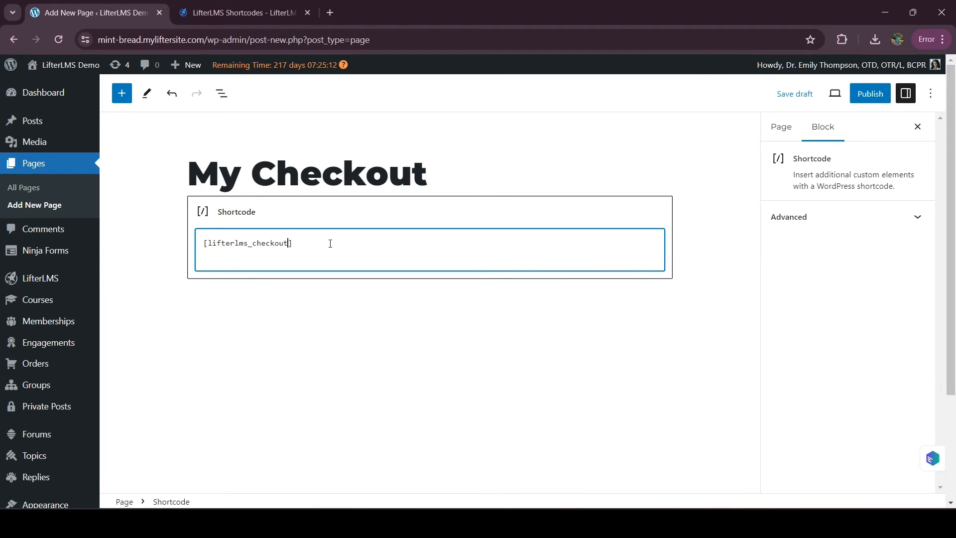
pyautogui.click(874, 97)
pyautogui.click(829, 94)
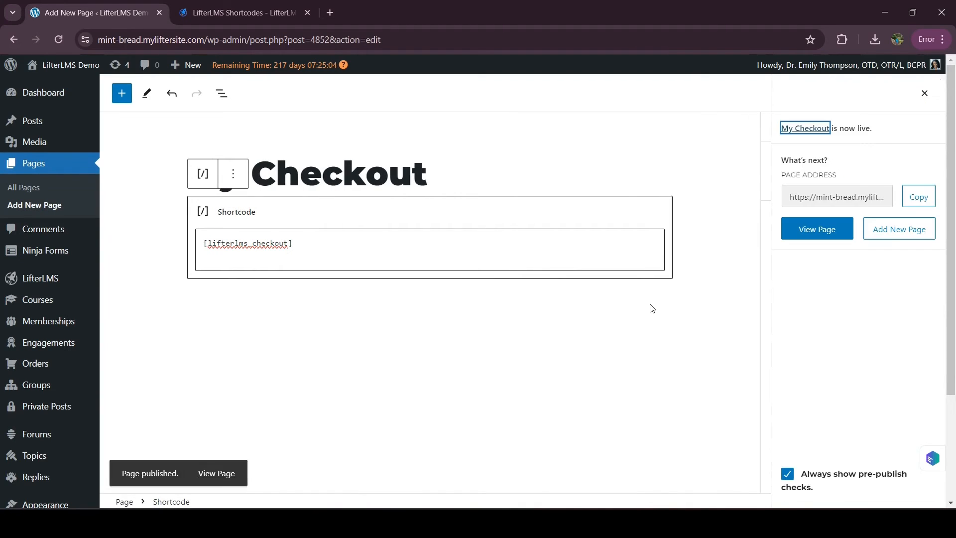
# - Open the Checkout section of the LifterLMS settings
pyautogui.moveTo(71, 277)
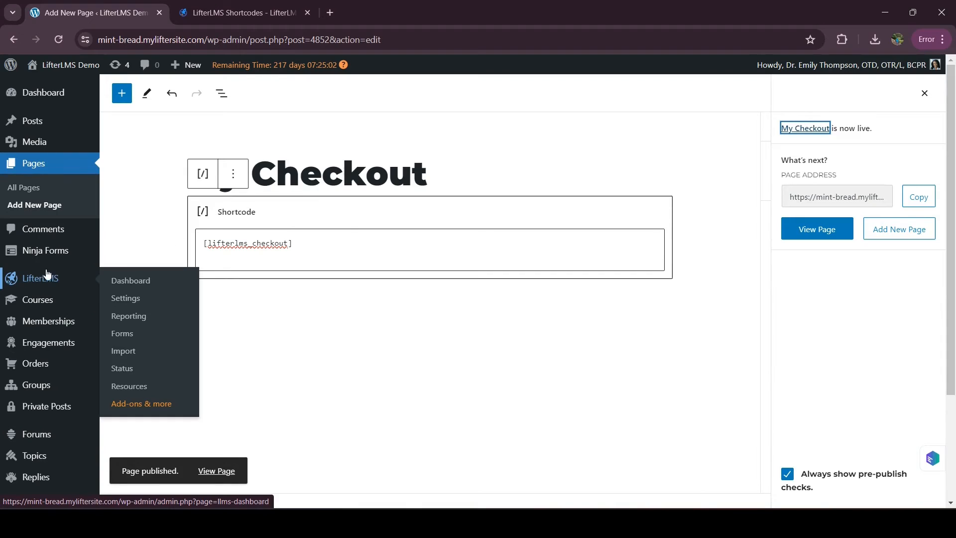
pyautogui.click(133, 298)
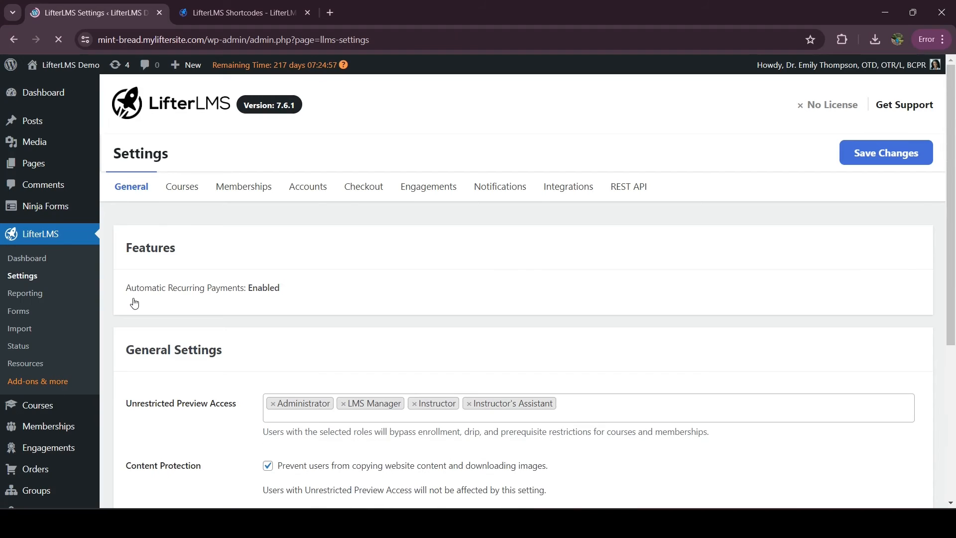
pyautogui.click(379, 193)
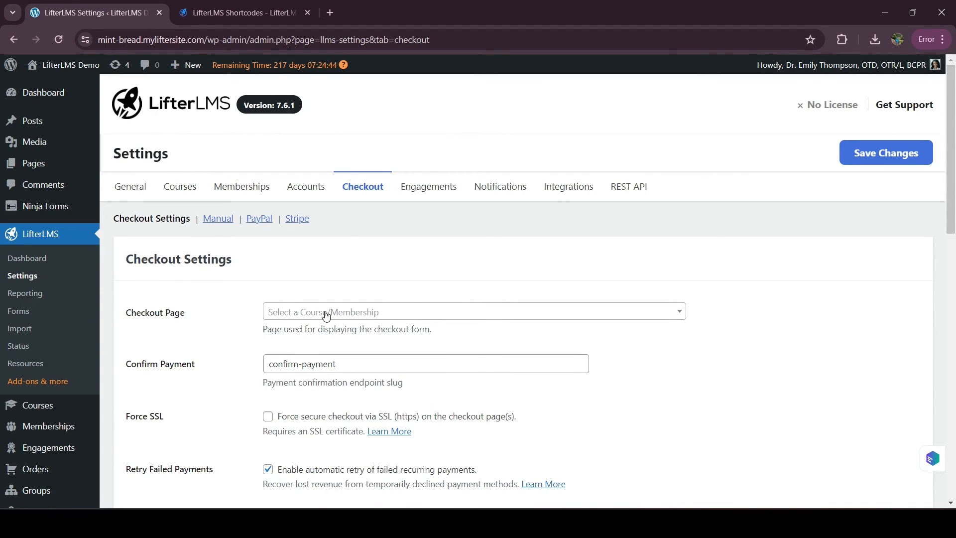
# - Assign My Checkout (ID# 4852) as the Checkout Page and save the checkout settings
pyautogui.click(295, 317)
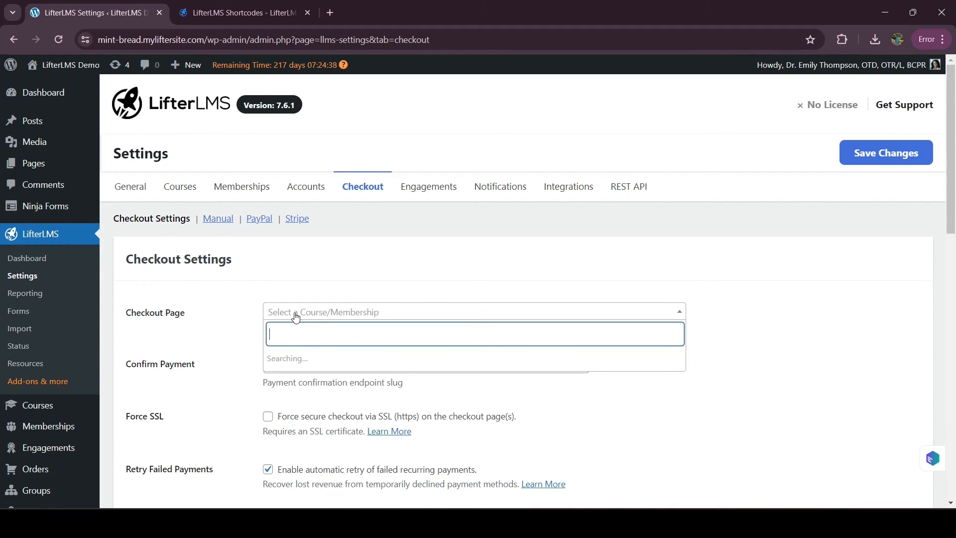
pyautogui.write('Checkou')
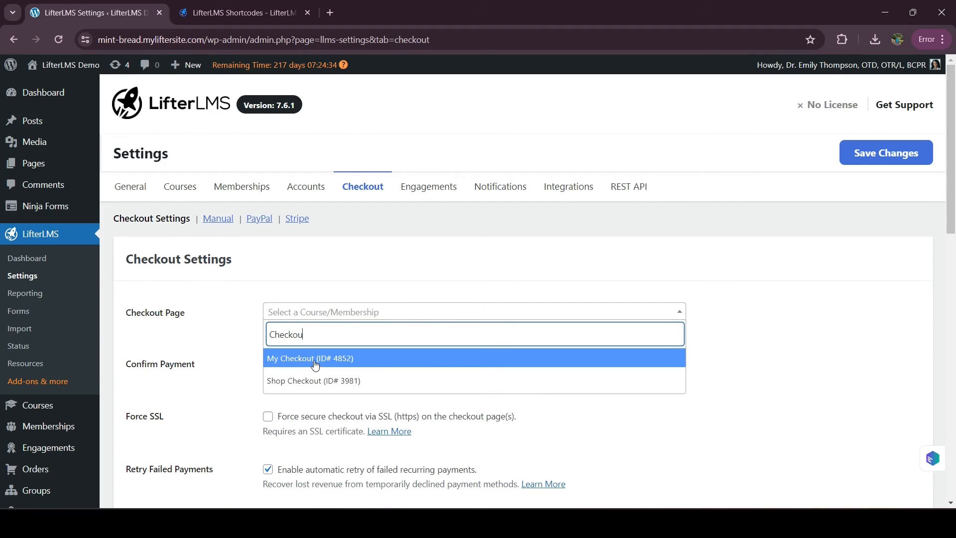
pyautogui.click(315, 358)
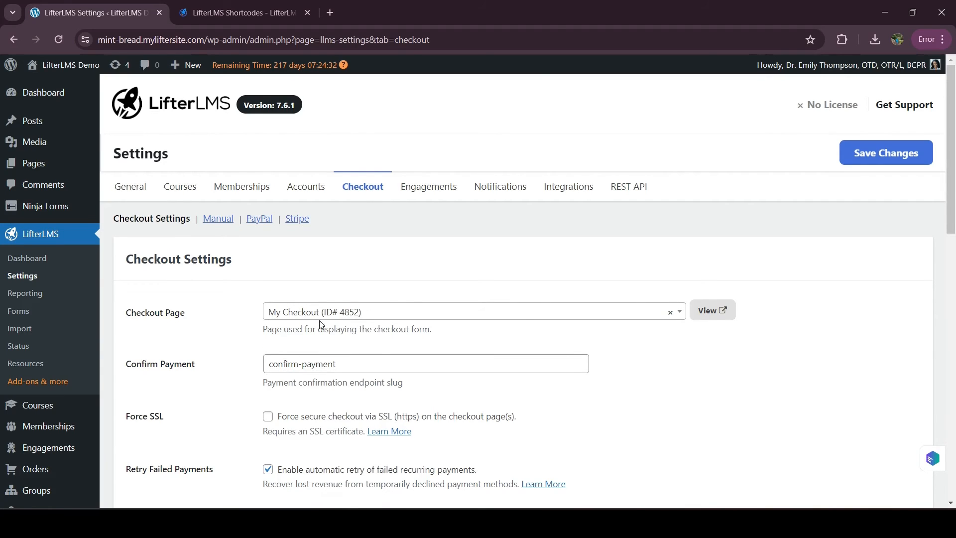
pyautogui.click(900, 154)
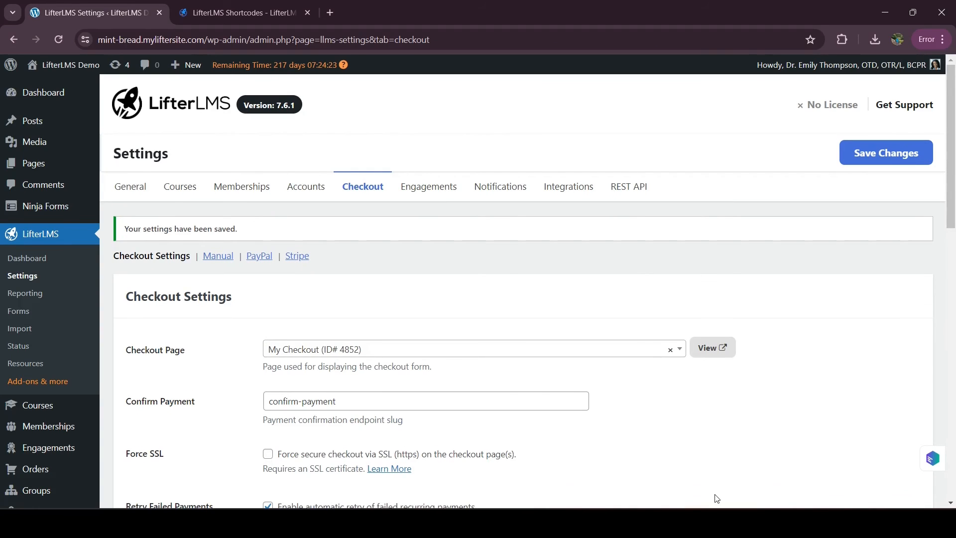
# - Switch to the incognito browser window and open the Enhancing Cognitive Skills for Geriatric Populations course from the site's course catalog
pyautogui.moveTo(533, 523)
pyautogui.click(571, 459)
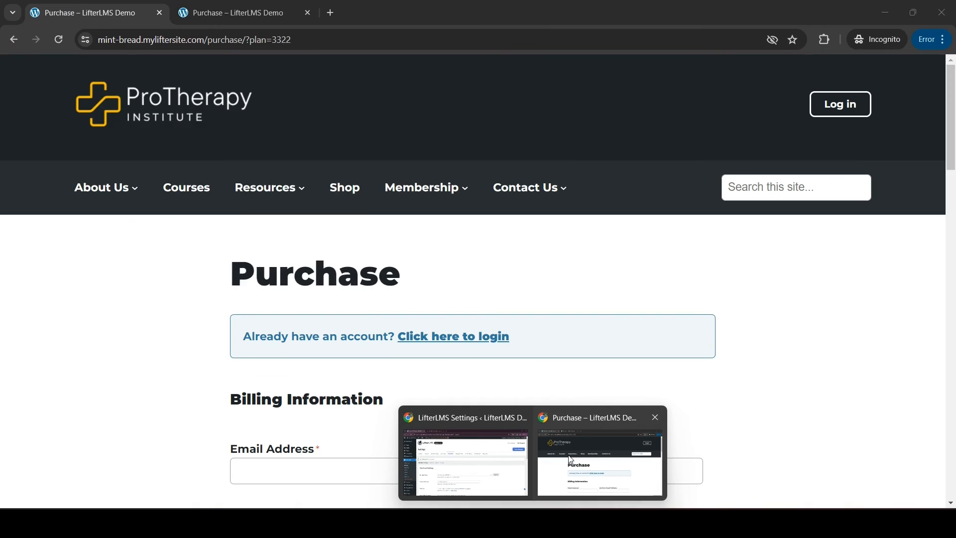
pyautogui.click(190, 192)
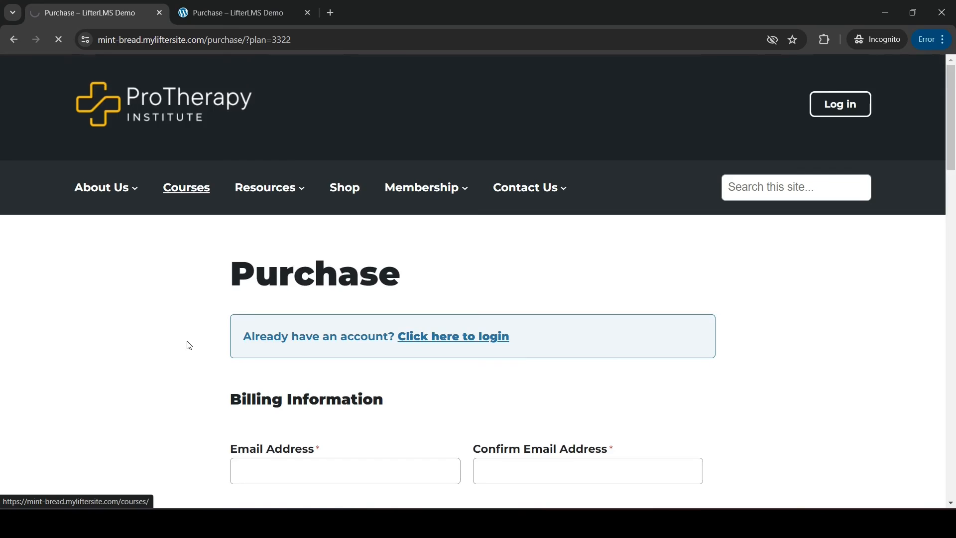
pyautogui.scroll(-2, 190, 345)
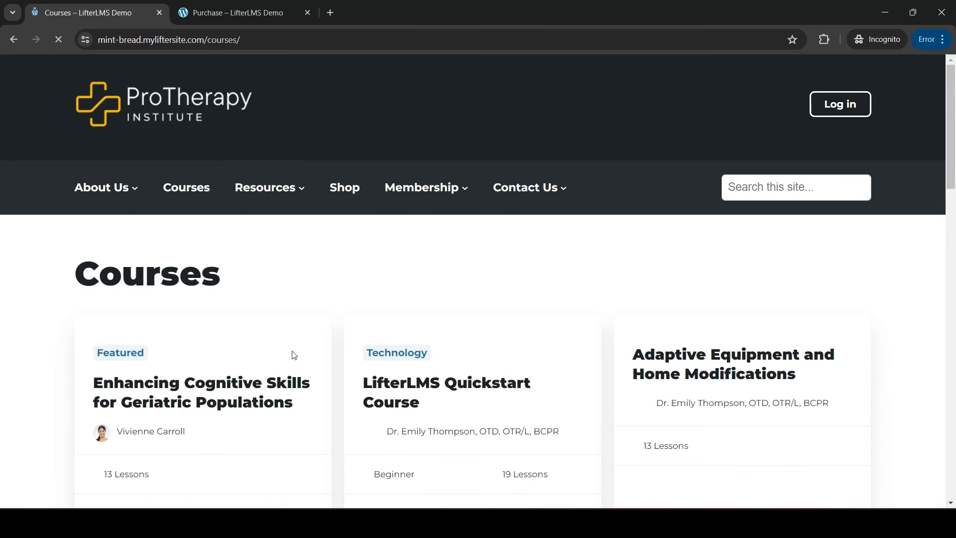
pyautogui.scroll(-3, 304, 289)
pyautogui.click(261, 351)
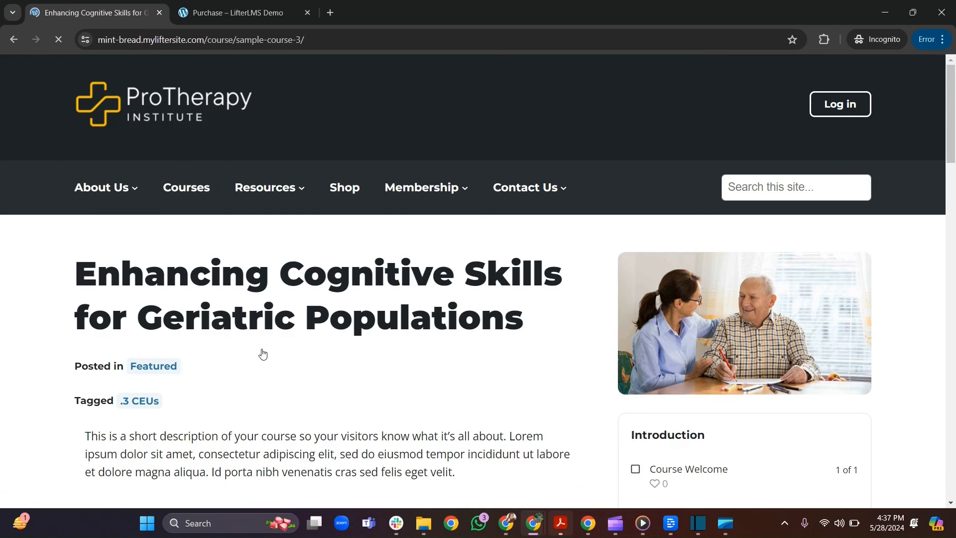
# - Start enrollment in the course through the A La Carte Course access plan to reach its checkout page
pyautogui.scroll(-10, 335, 384)
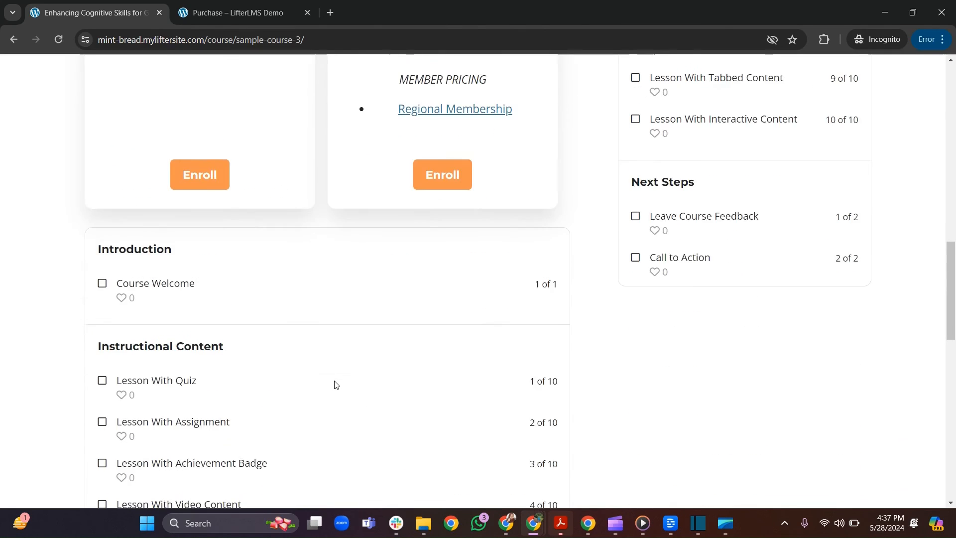
pyautogui.scroll(2, 335, 384)
pyautogui.click(197, 298)
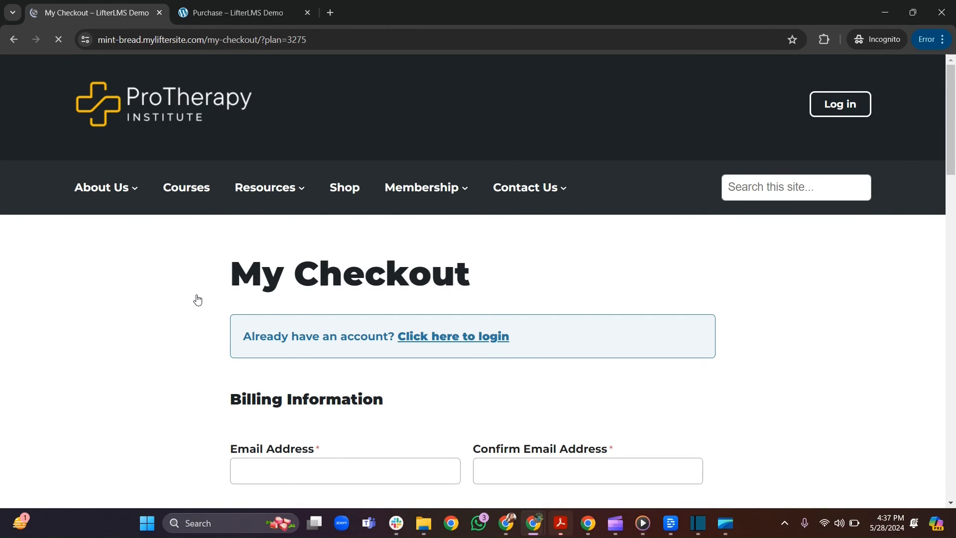
# - Review the My Checkout page's title, billing fields, order summary and payment options
pyautogui.moveTo(226, 258); pyautogui.dragTo(498, 267)
pyautogui.scroll(-3, 498, 267)
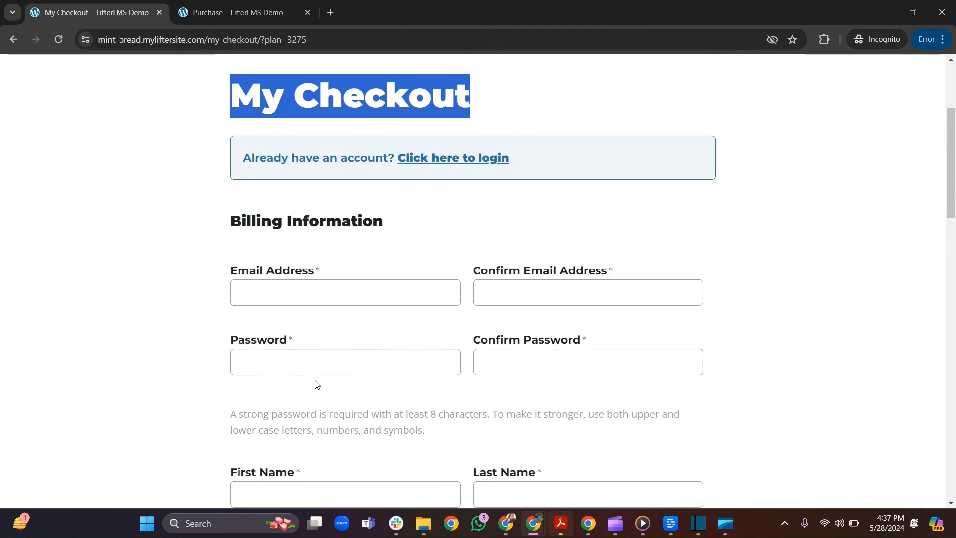
pyautogui.scroll(-2, 317, 384)
pyautogui.scroll(-4, 368, 297)
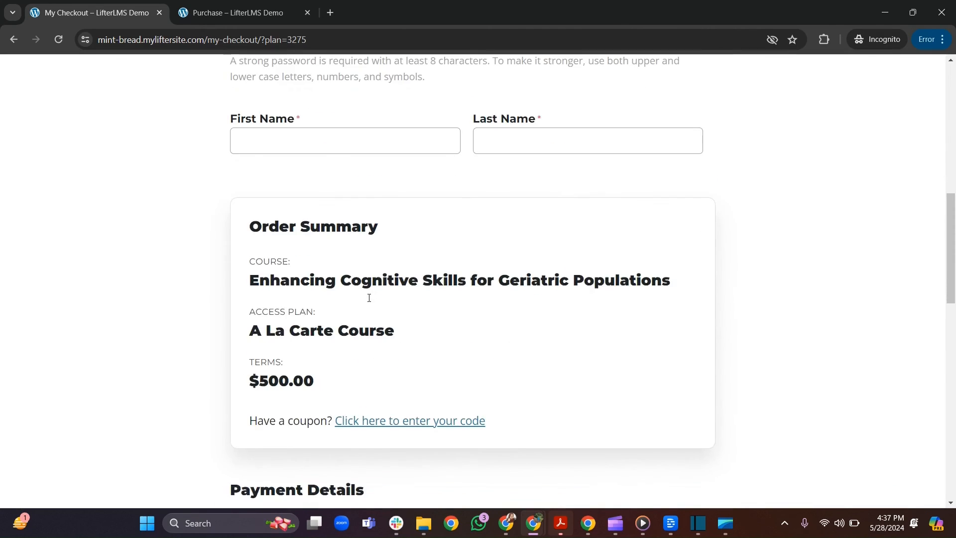
pyautogui.scroll(-7, 369, 297)
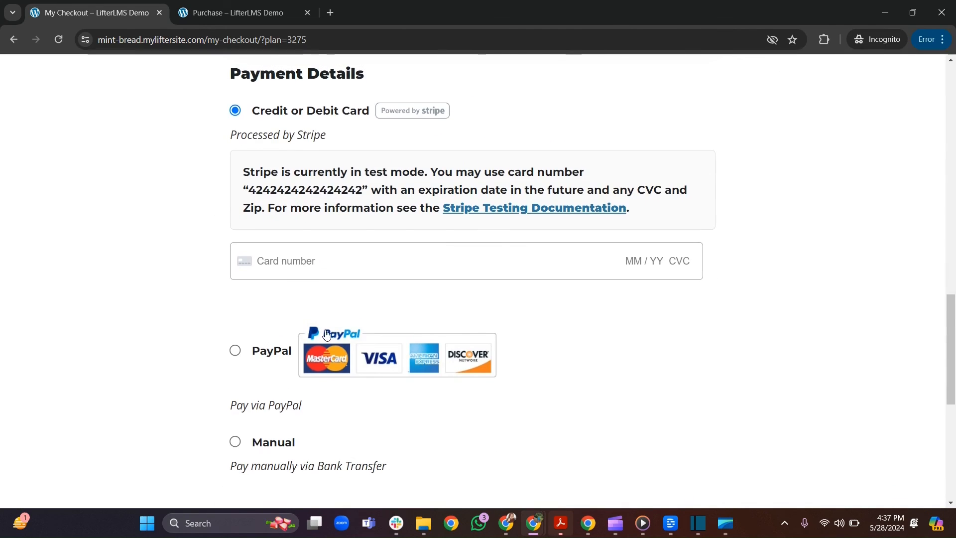
pyautogui.scroll(-3, 327, 334)
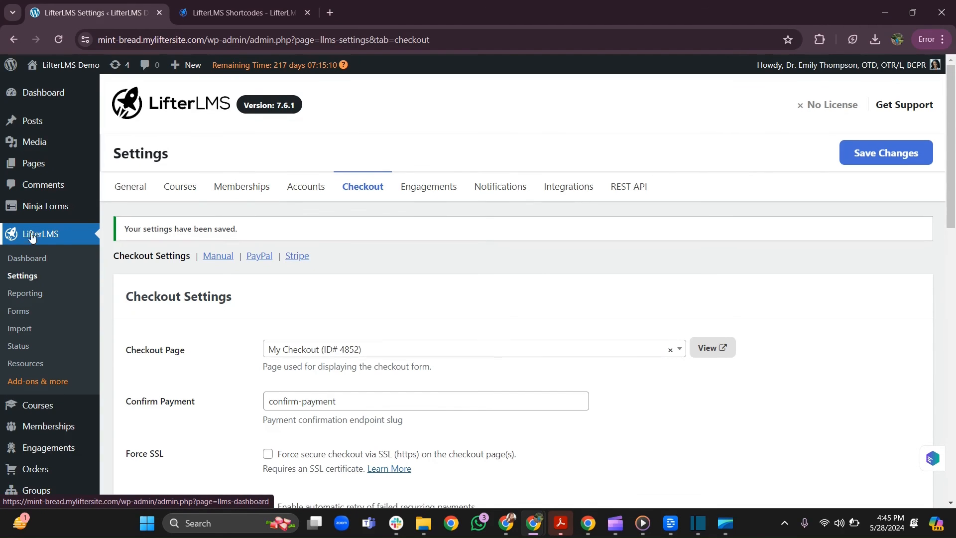
# - Open the Billing Information checkout form for editing from the LifterLMS forms list in the admin browser window
pyautogui.click(18, 312)
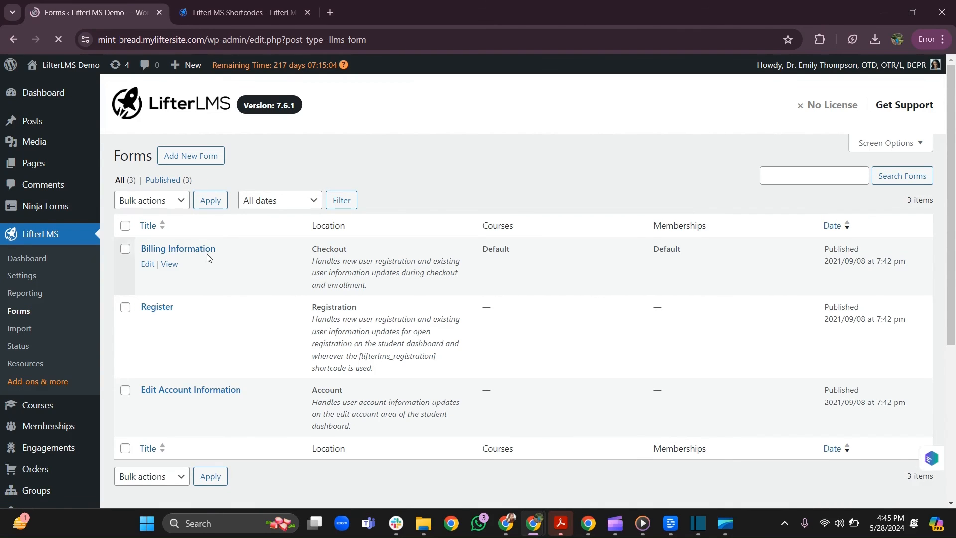
pyautogui.click(149, 265)
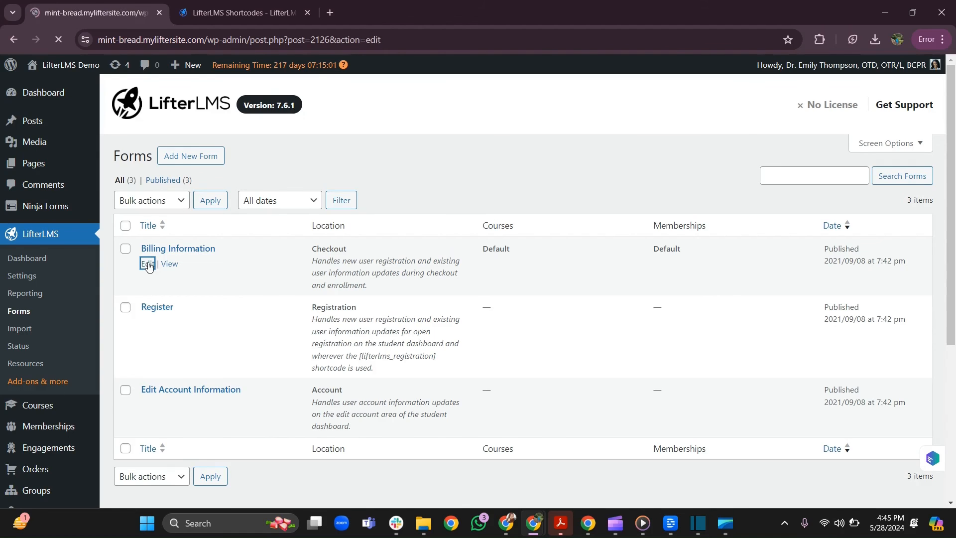
# - Examine the Billing Information form's email, password and name field blocks
pyautogui.scroll(-6, 331, 343)
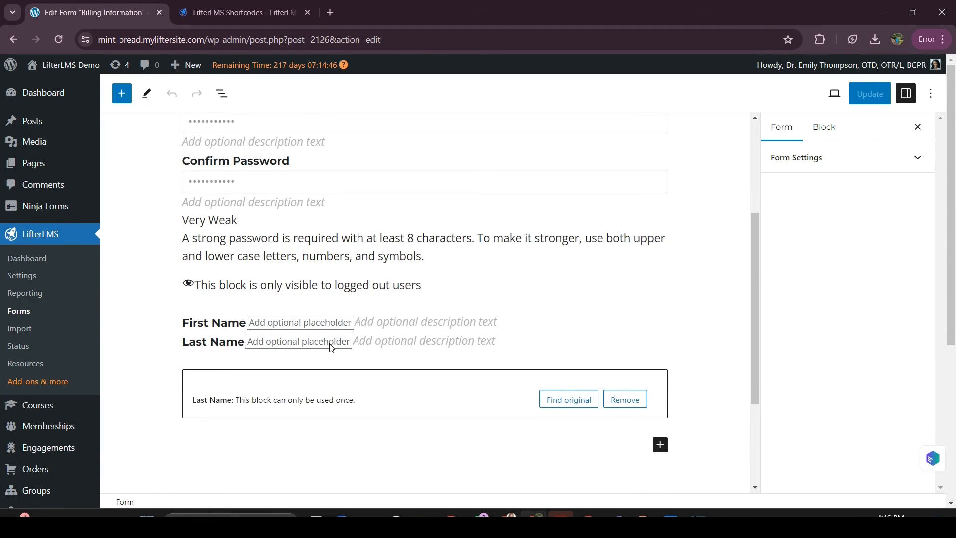
pyautogui.scroll(3, 332, 346)
pyautogui.scroll(3, 331, 347)
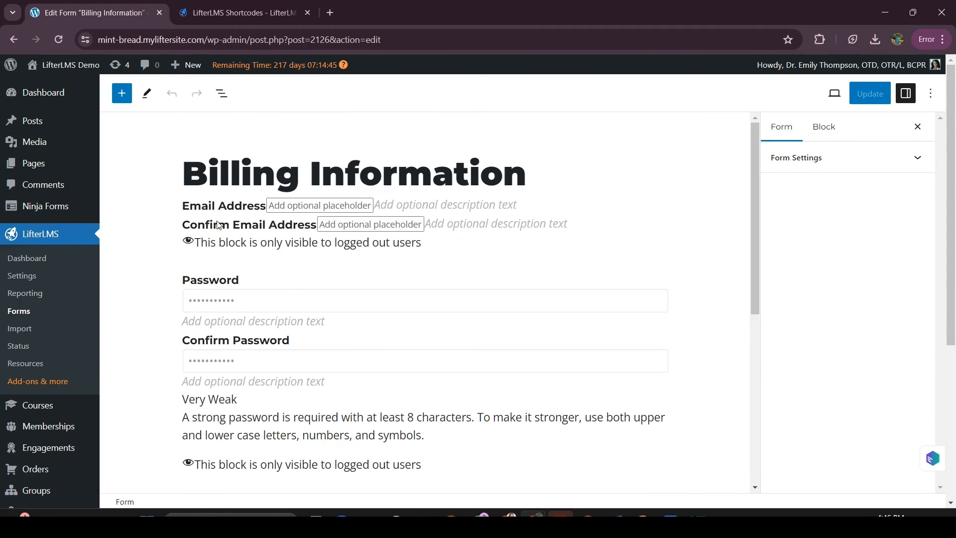
pyautogui.click(219, 225)
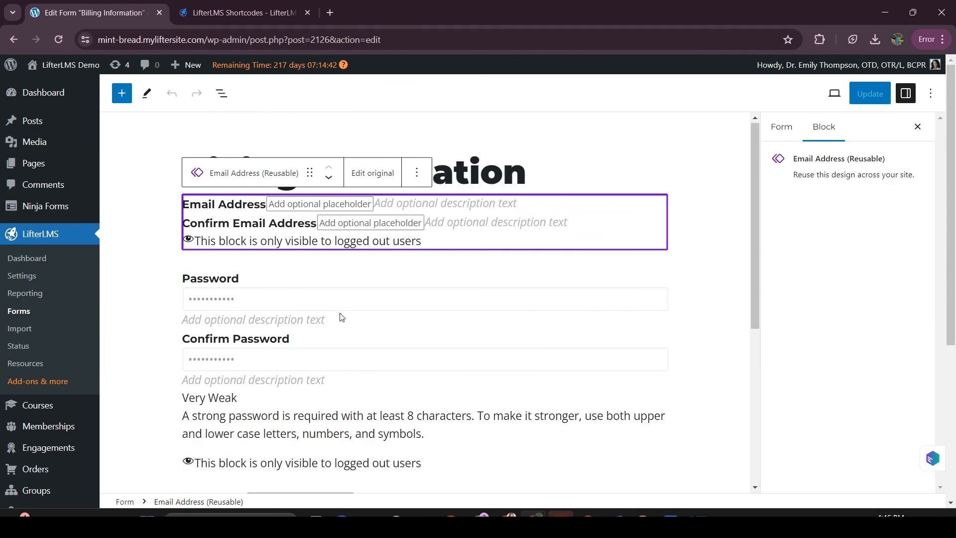
pyautogui.scroll(-4, 340, 317)
pyautogui.scroll(2, 342, 317)
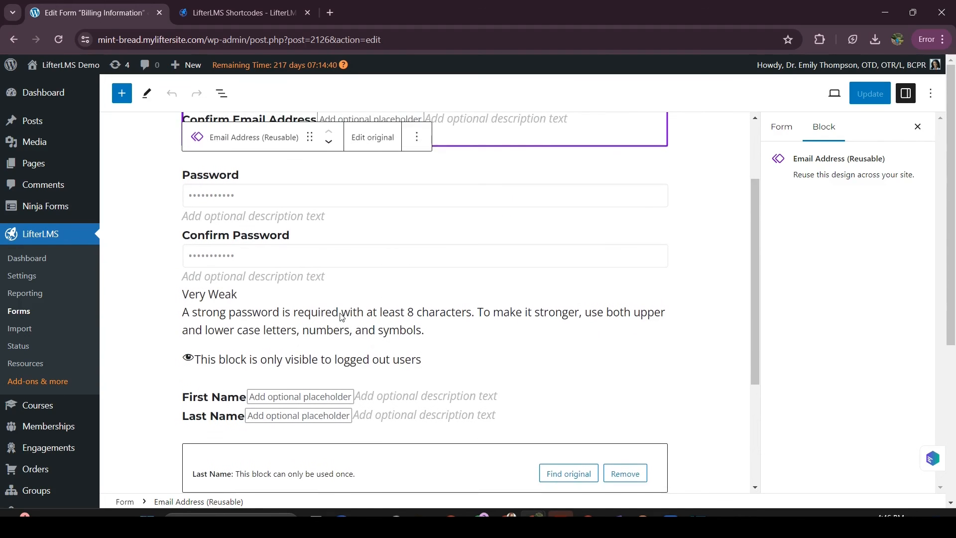
pyautogui.scroll(2, 498, 239)
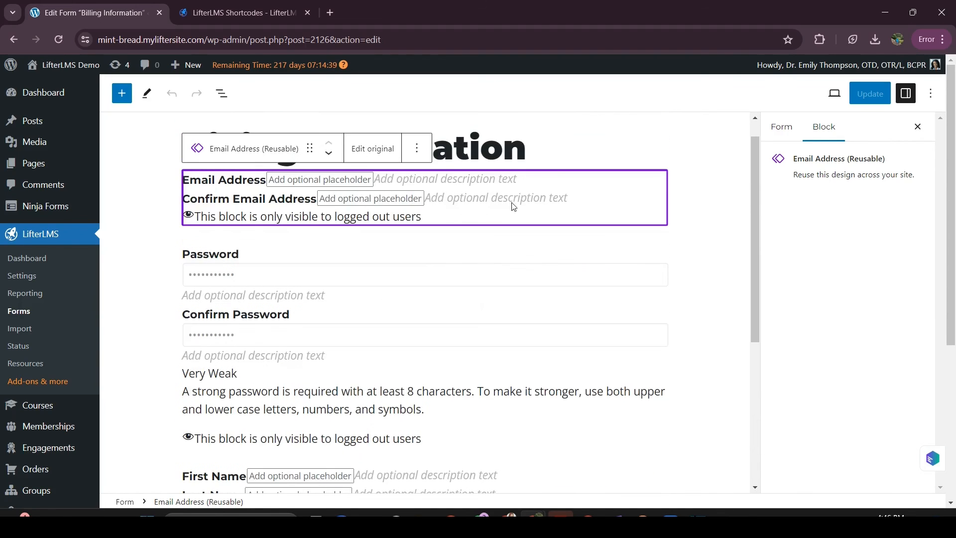
pyautogui.click(538, 146)
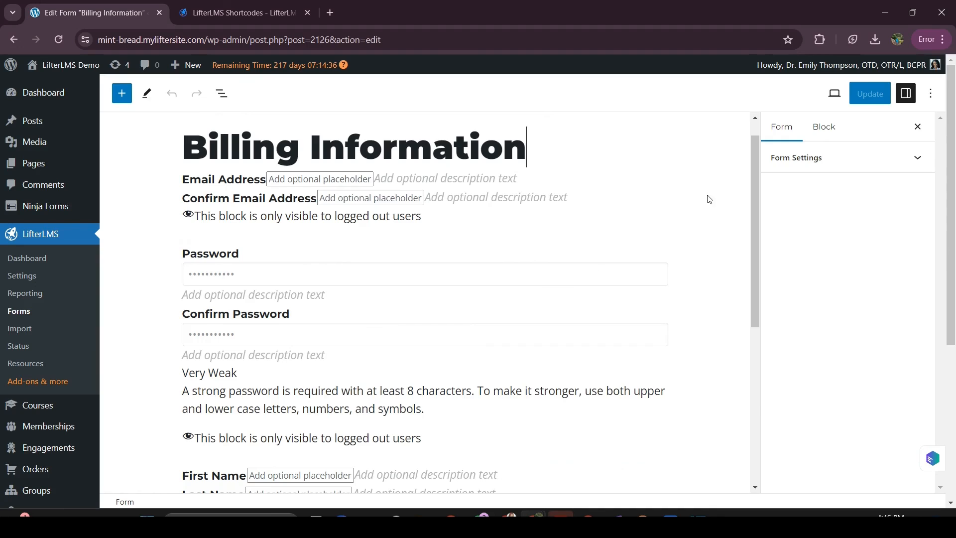